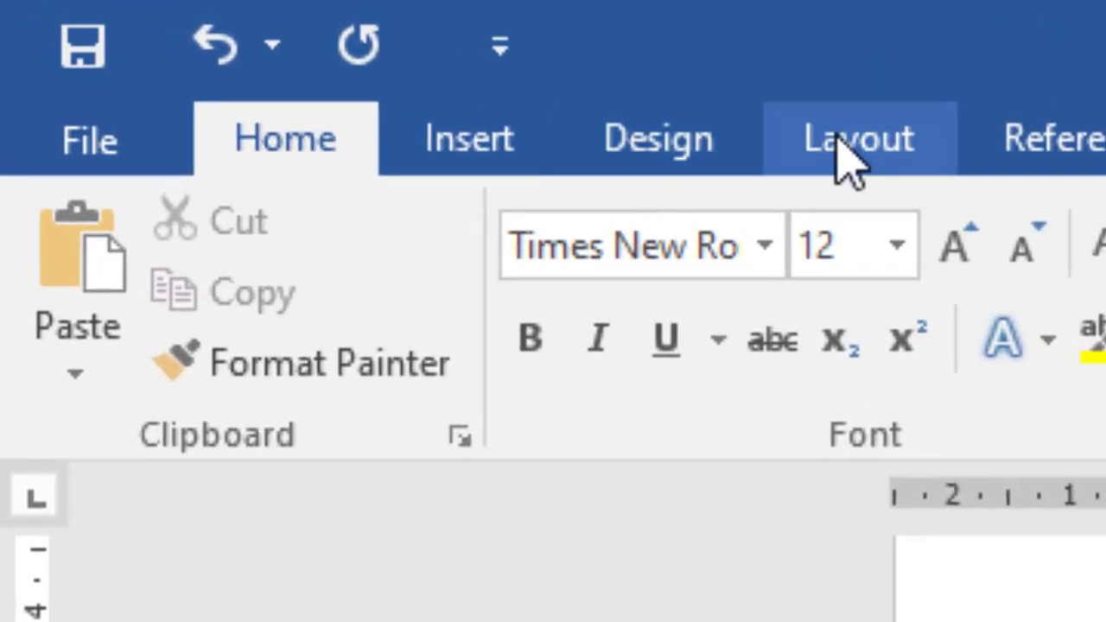
- Switch to the Layout ribbon to reach the page setup commands
{"action": "left_click", "coordinate": [840, 158]}
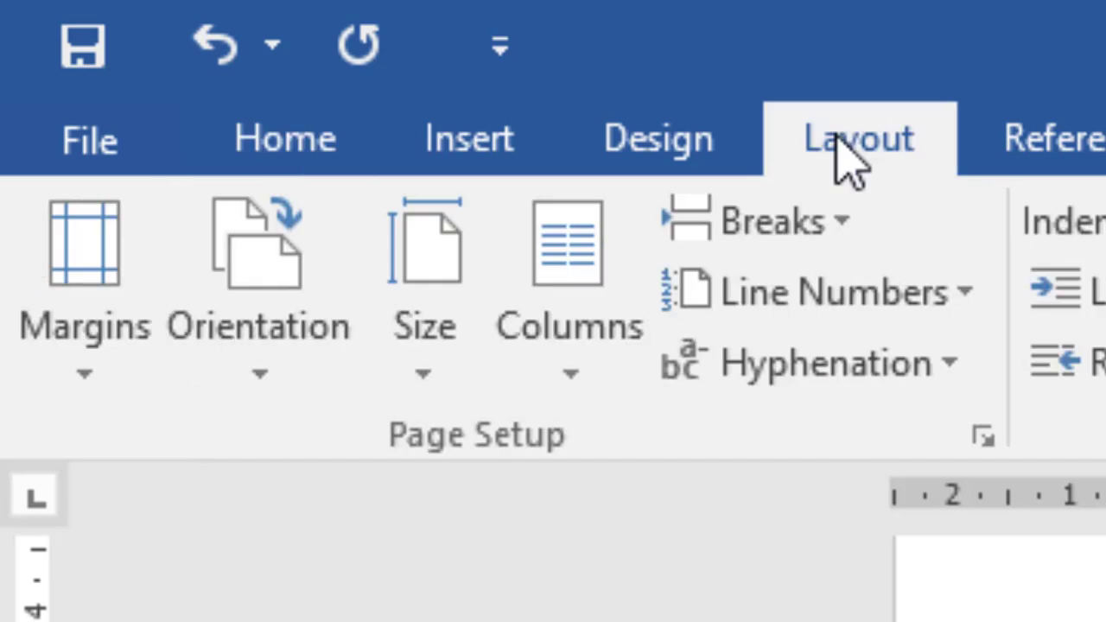
- Insert a Page break and scroll down to the new blank second page
{"action": "left_click", "coordinate": [814, 227]}
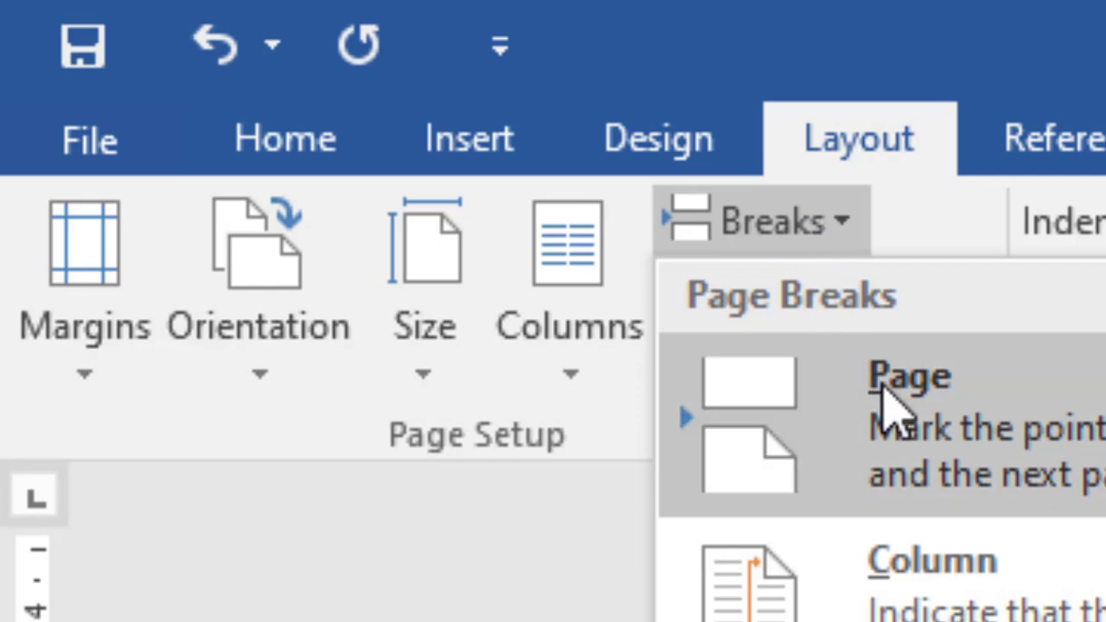
{"action": "left_click", "coordinate": [925, 451]}
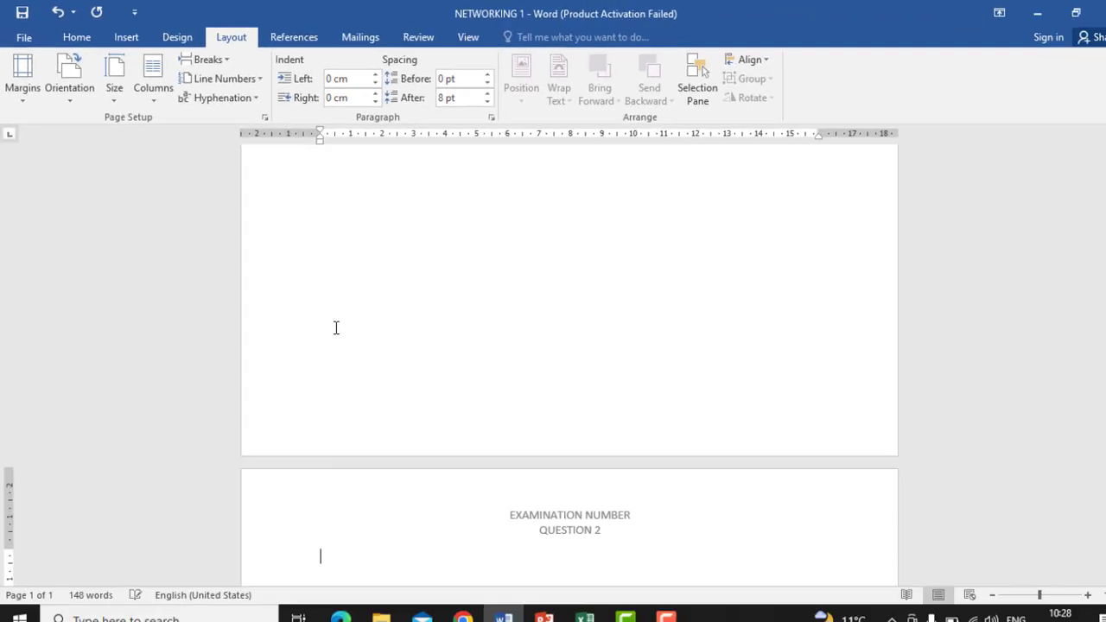
{"action": "scroll", "coordinate": [445, 406], "scroll_direction": "down", "scroll_amount": 3}
{"action": "scroll", "coordinate": [430, 451], "scroll_direction": "down", "scroll_amount": 4}
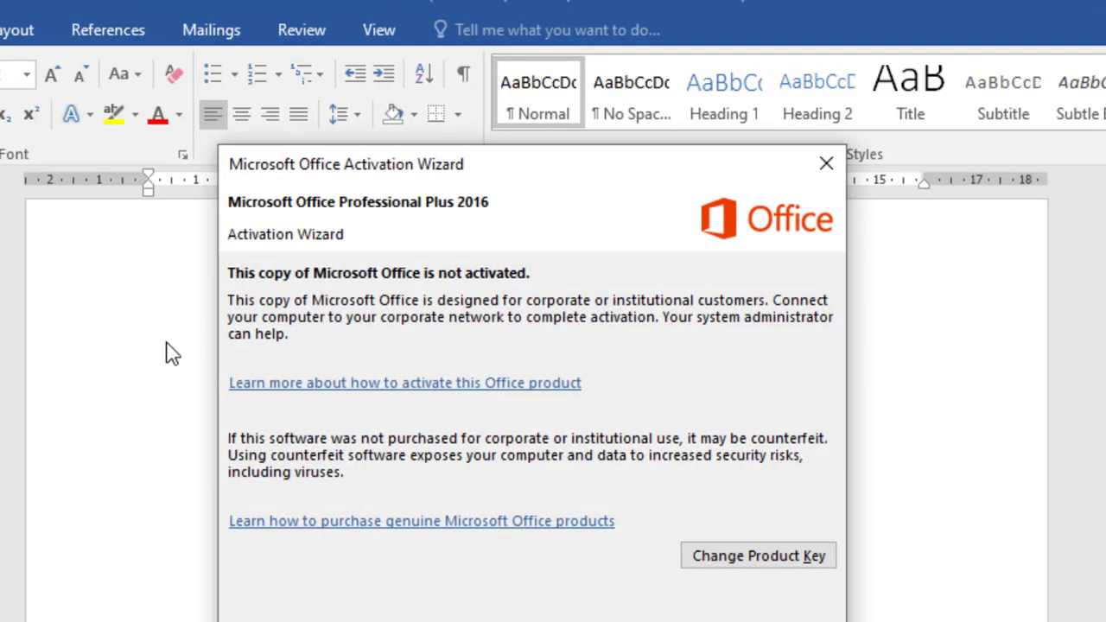
- Dismiss the activation notice and bring up the Insert Picture file browser
{"action": "key", "text": "Escape"}
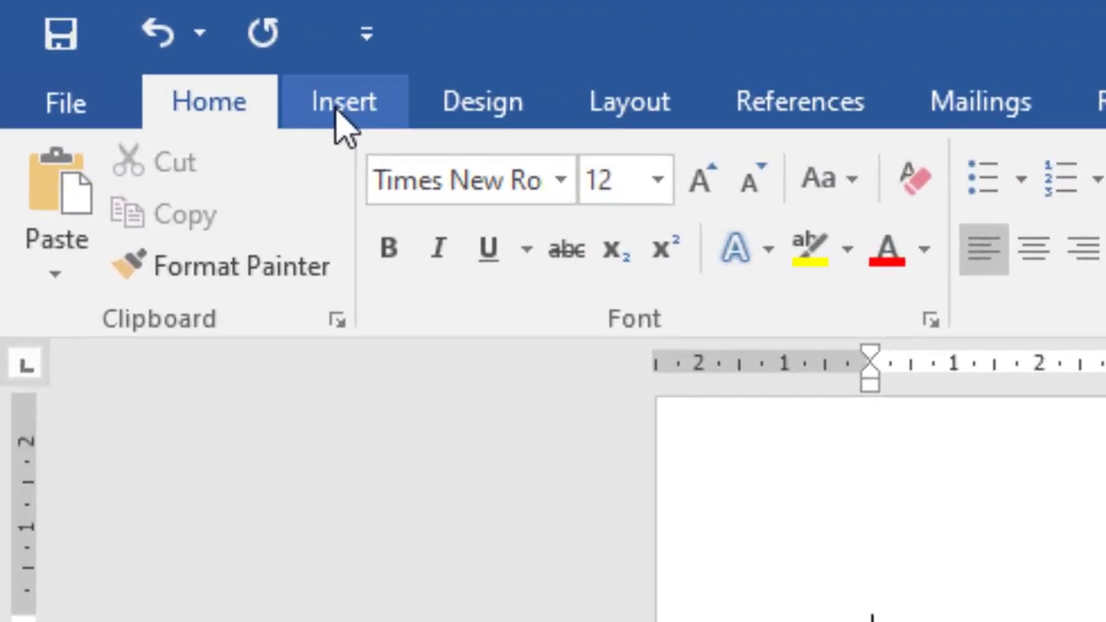
{"action": "left_click", "coordinate": [121, 39]}
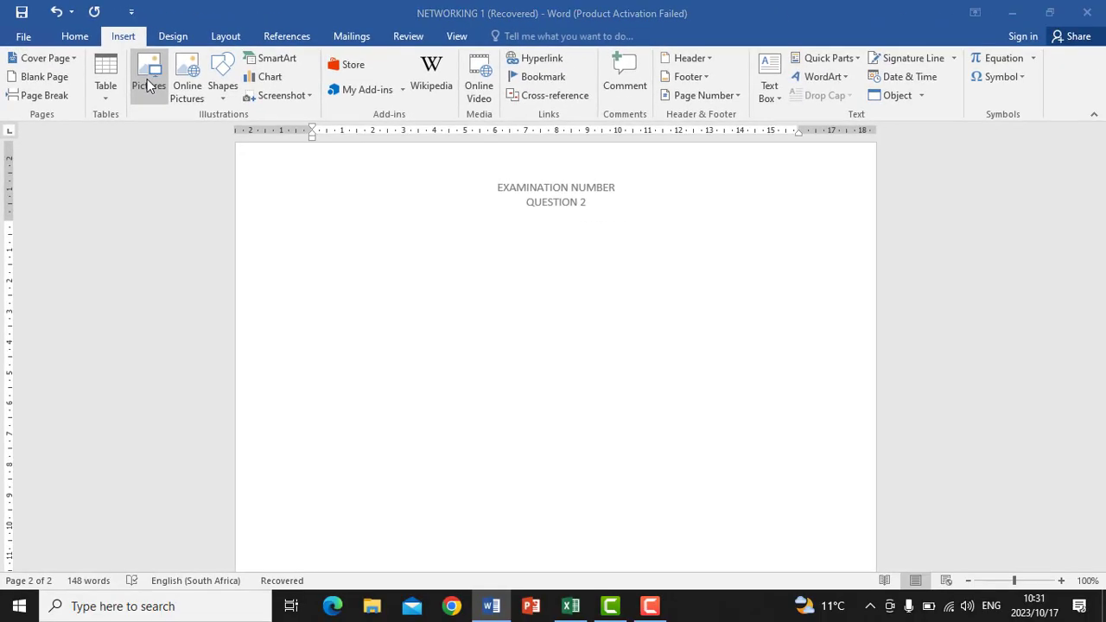
{"action": "left_click", "coordinate": [148, 84]}
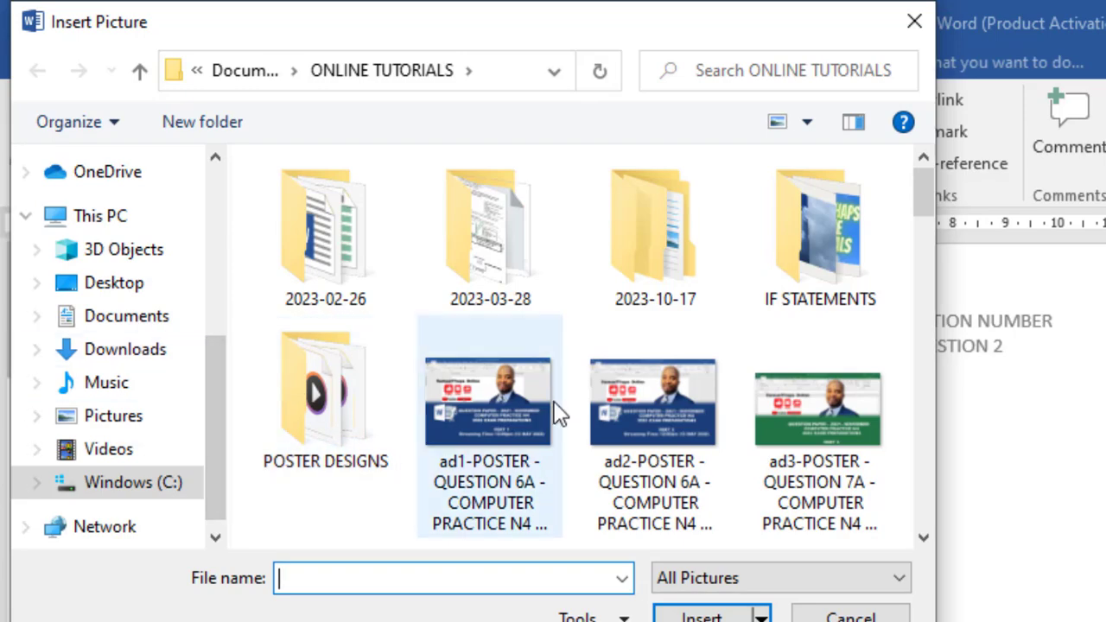
- Insert IF FUNCTIONS EXPLAINED POSTER from the ONLINE TUTORIALS folder under the QUESTION 2 heading
{"action": "left_click", "coordinate": [489, 467]}
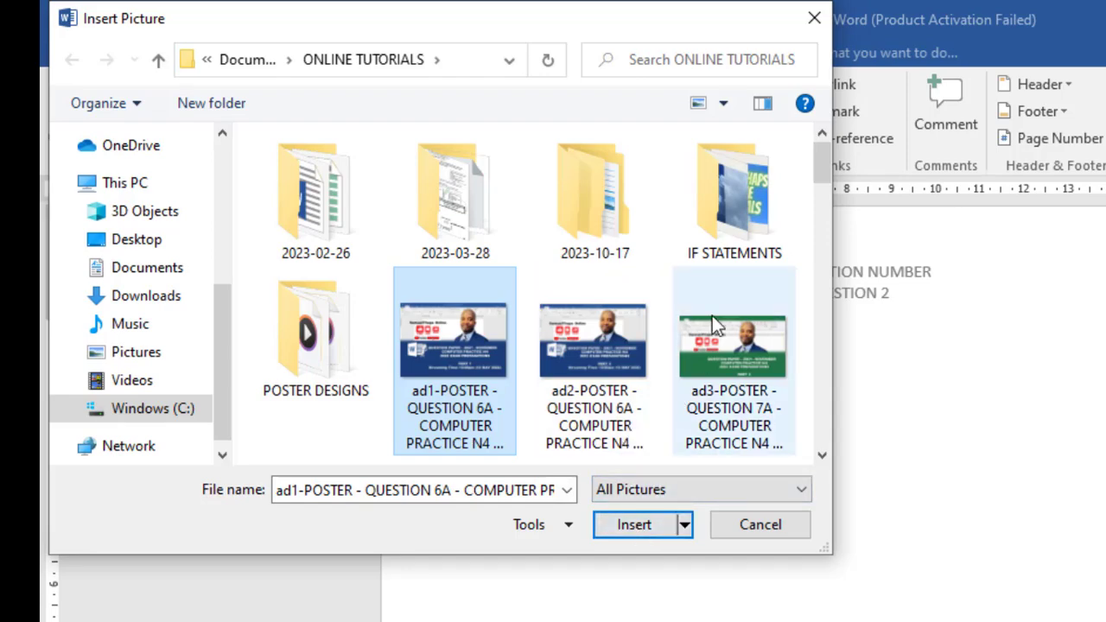
{"action": "left_click_drag", "start_coordinate": [827, 159], "coordinate": [844, 239]}
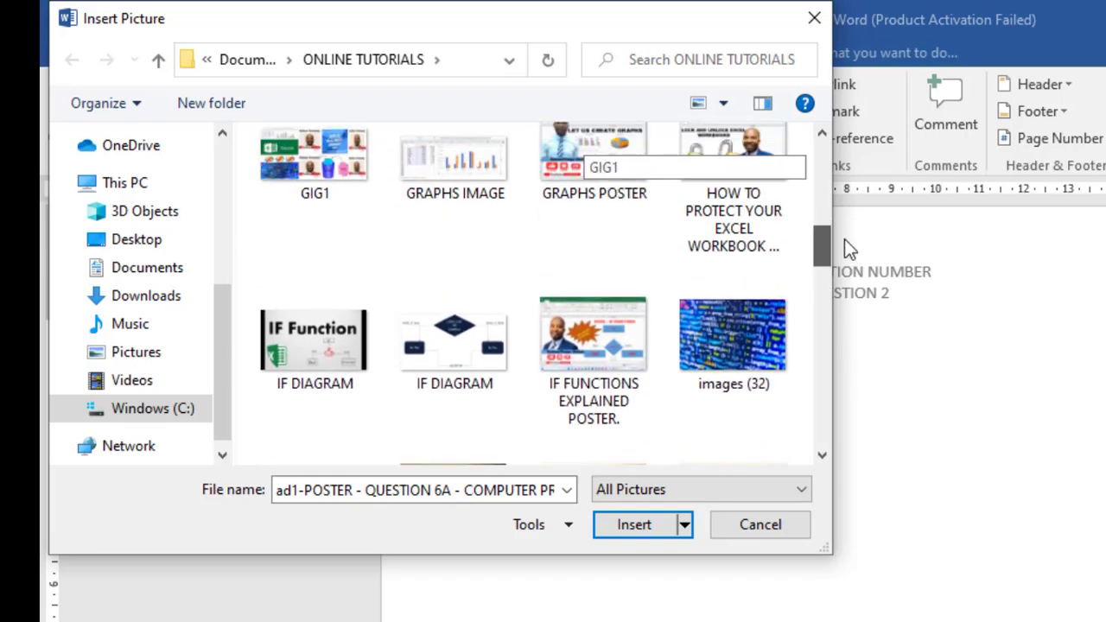
{"action": "left_click", "coordinate": [598, 344]}
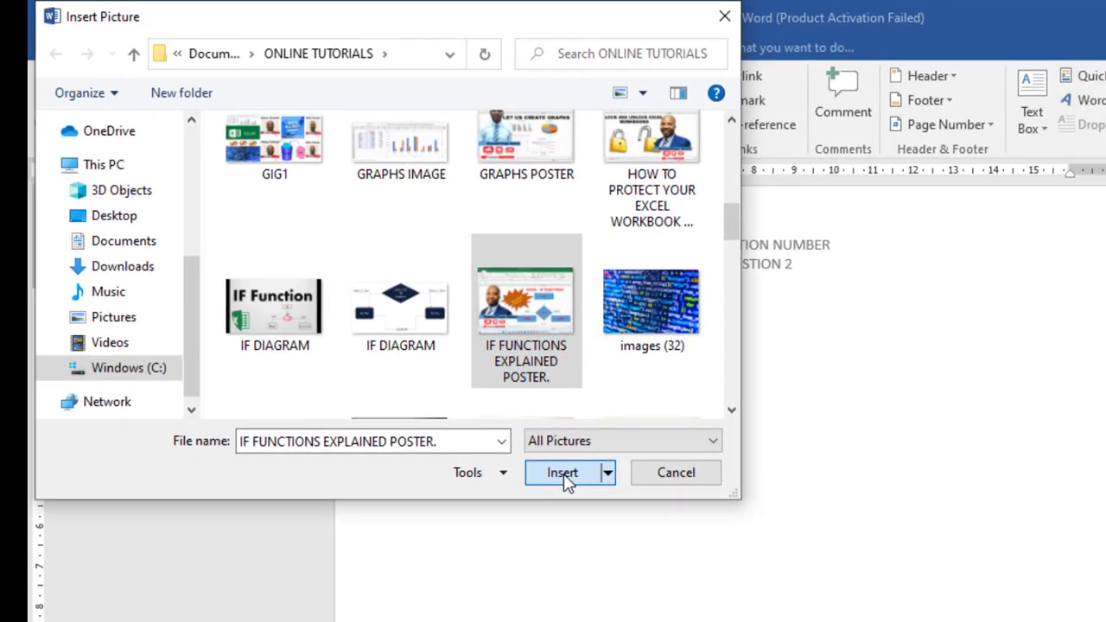
{"action": "left_click", "coordinate": [563, 473]}
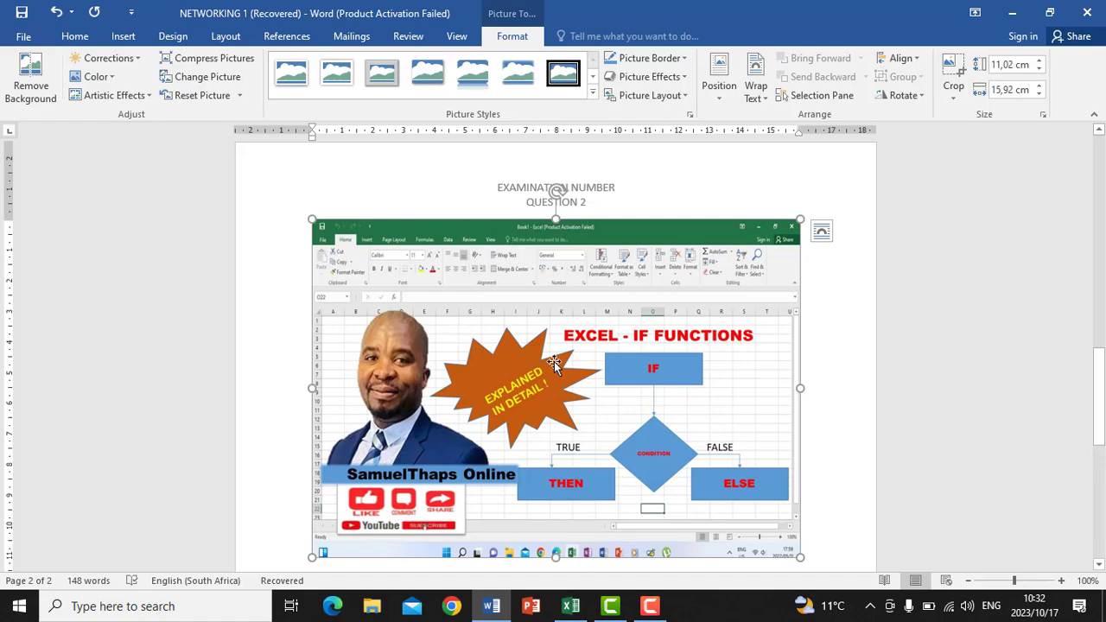
- Resize the poster picture by entering height 2 cm and width 6 cm
{"action": "left_click", "coordinate": [817, 299]}
{"action": "left_click", "coordinate": [642, 299]}
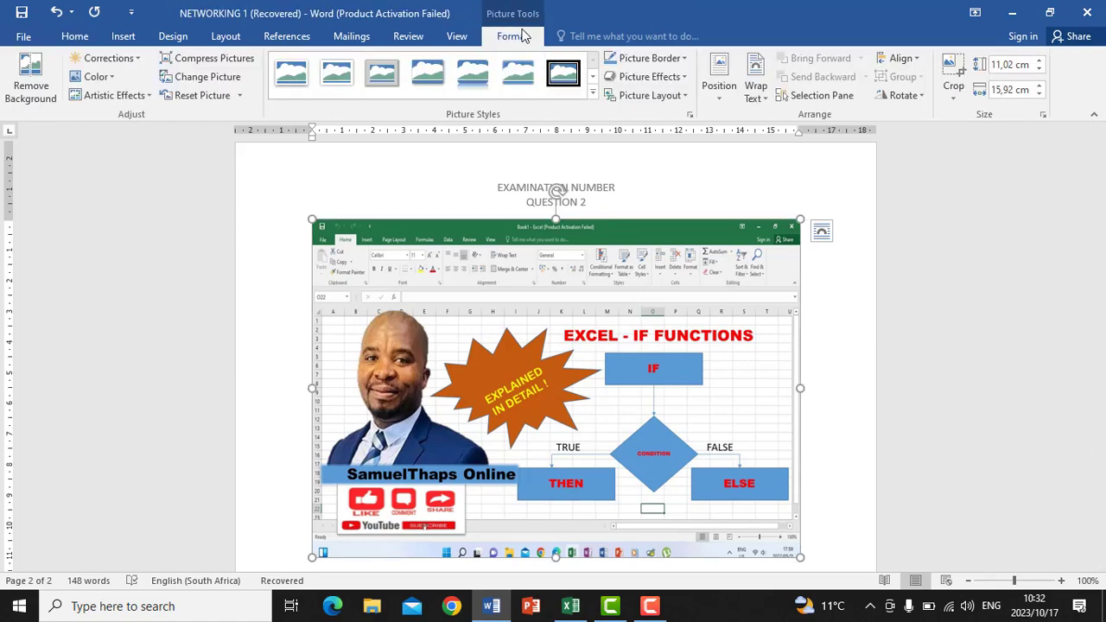
{"action": "left_click", "coordinate": [1029, 64]}
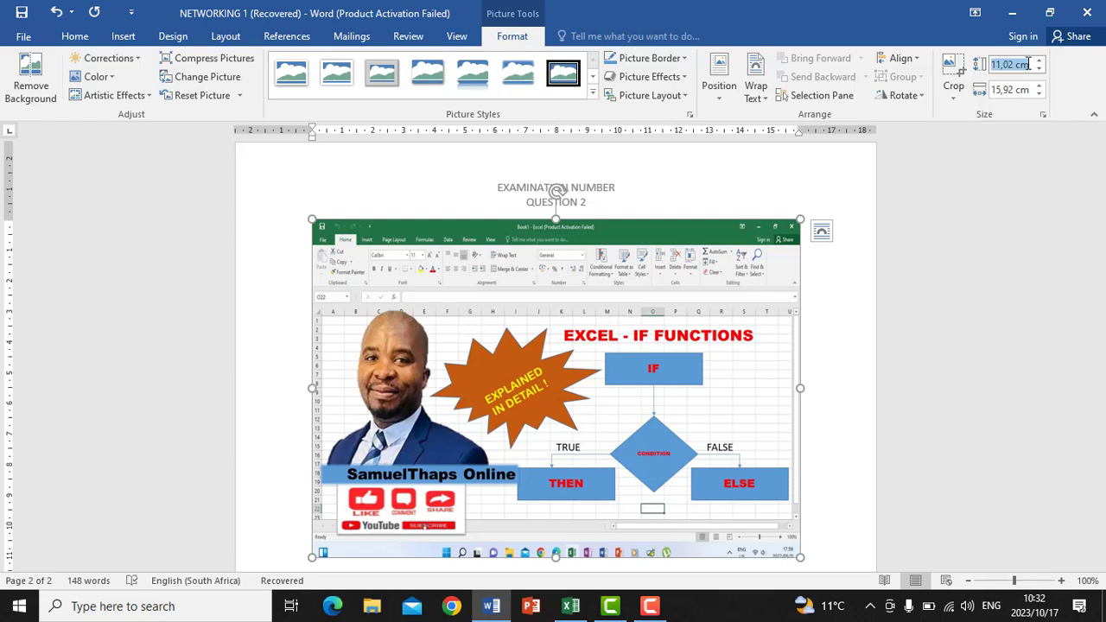
{"action": "type", "text": "2"}
{"action": "left_click", "coordinate": [1011, 89]}
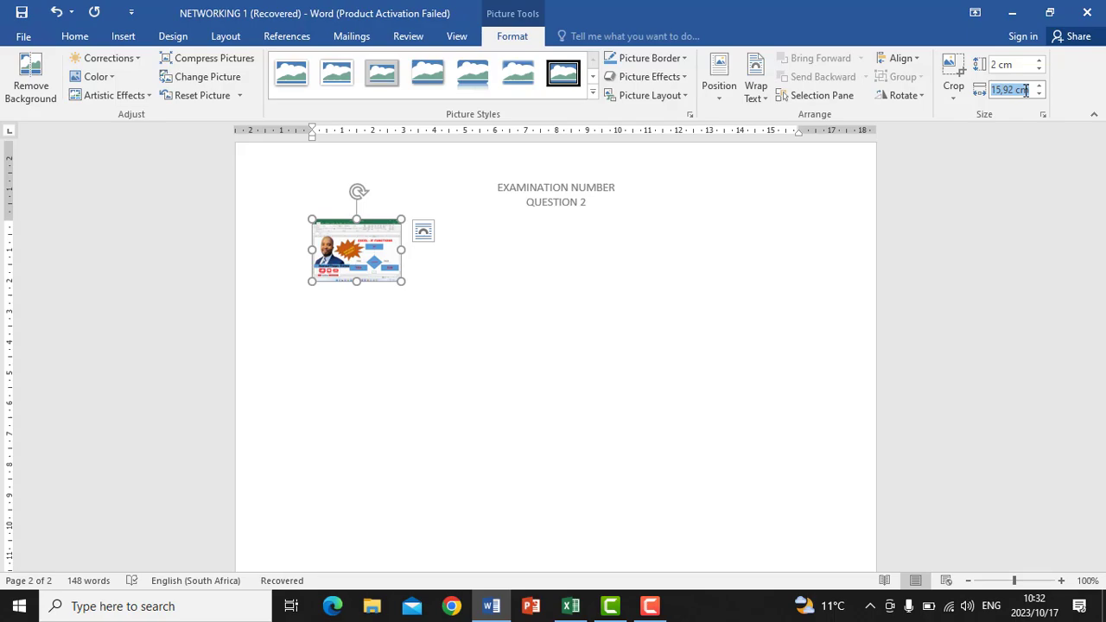
{"action": "type", "text": "6"}
{"action": "left_click", "coordinate": [602, 360]}
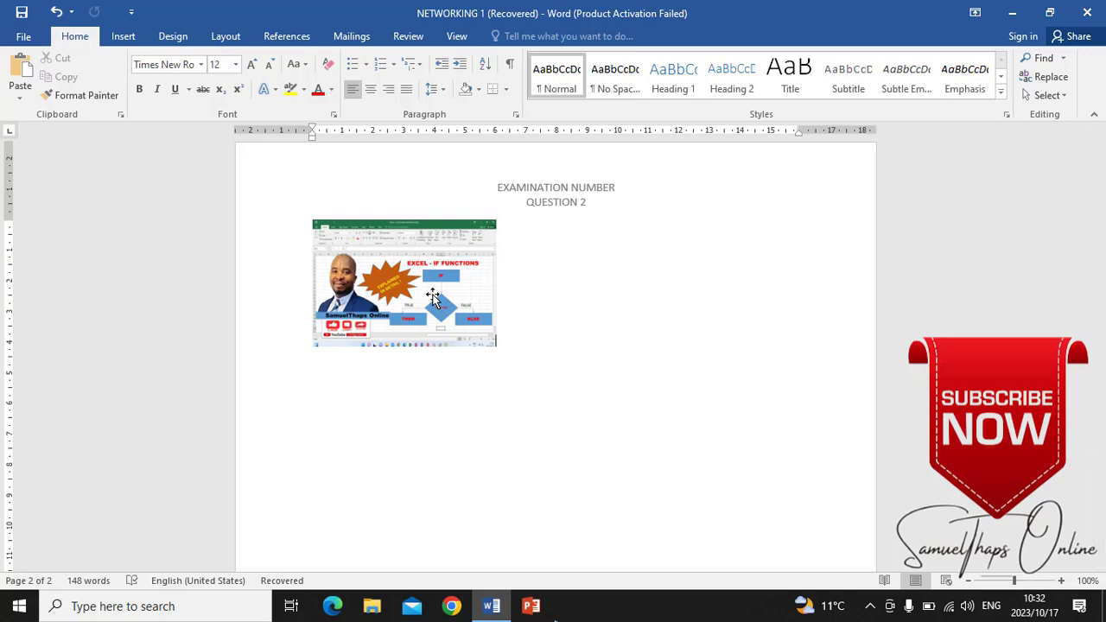
- Select the poster picture and show its Picture Border options
{"action": "left_click", "coordinate": [433, 297]}
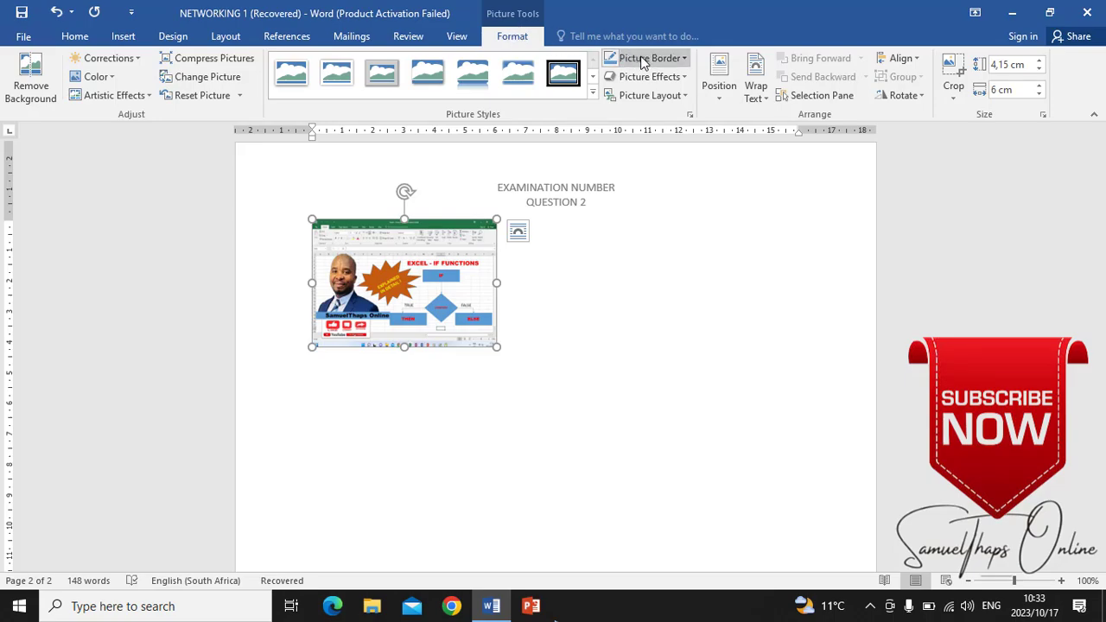
{"action": "left_click", "coordinate": [684, 58]}
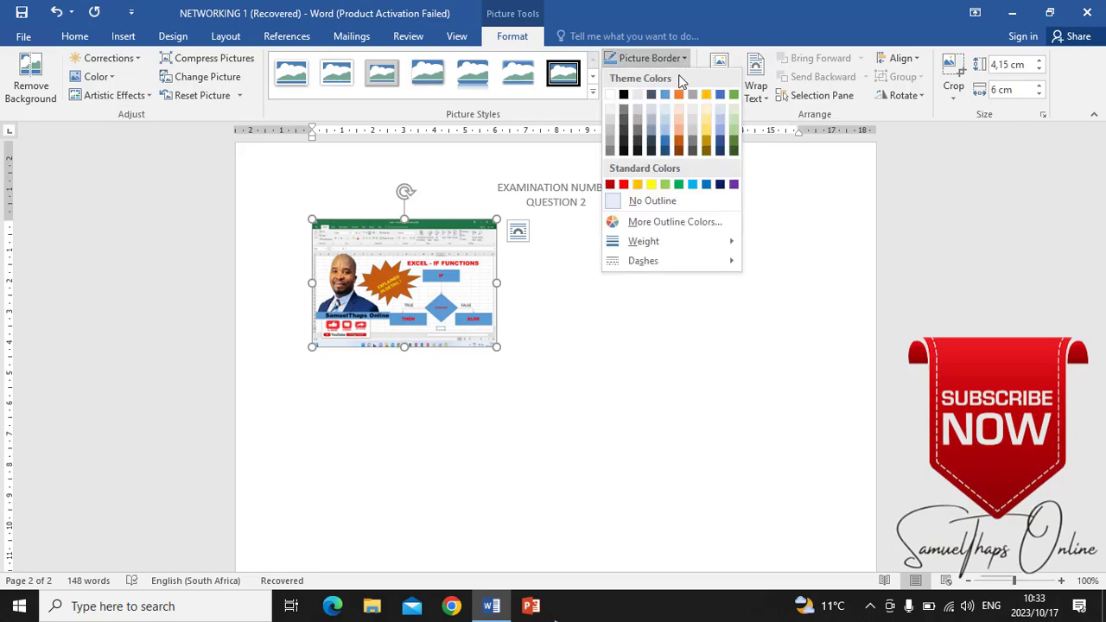
- Apply the Square Dot dash style to the poster's picture border
{"action": "mouse_move", "coordinate": [665, 245]}
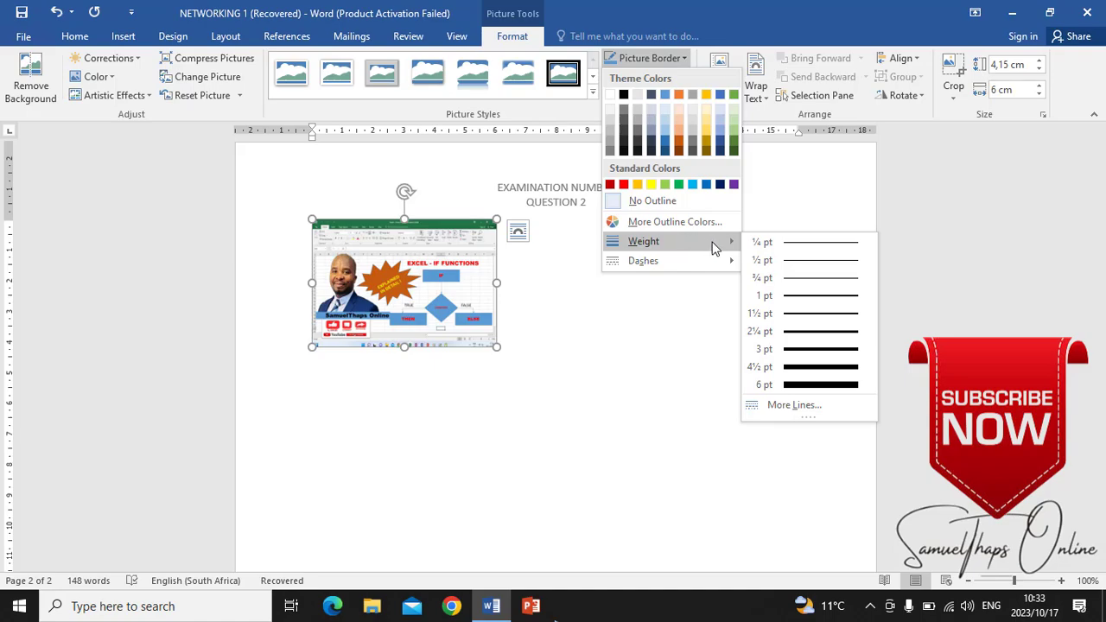
{"action": "mouse_move", "coordinate": [721, 266]}
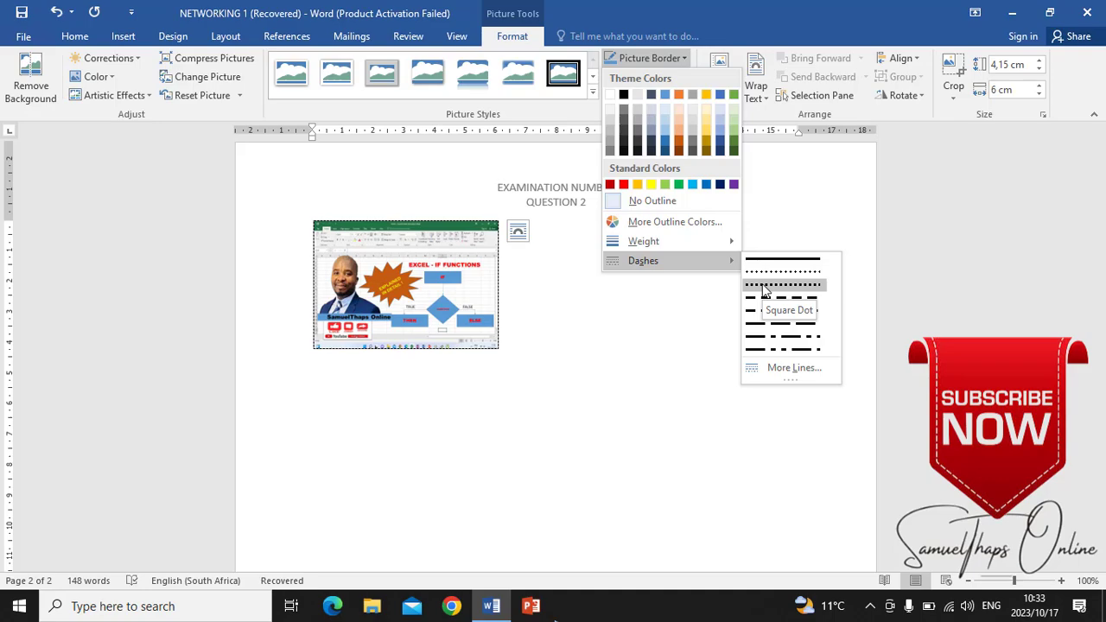
{"action": "left_click", "coordinate": [762, 286]}
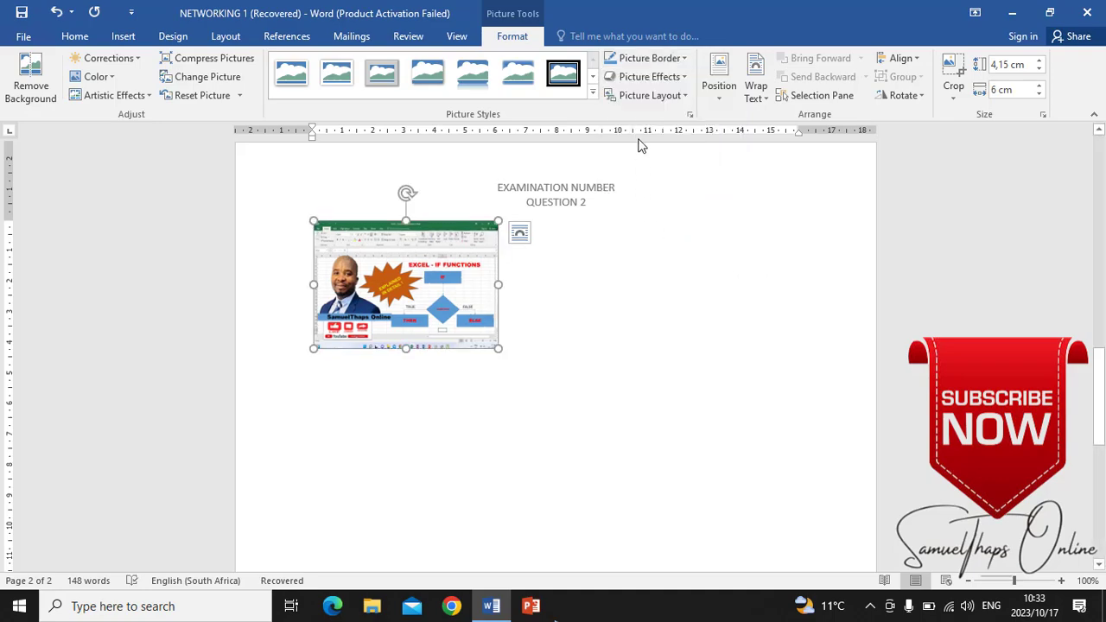
{"action": "left_click", "coordinate": [683, 60]}
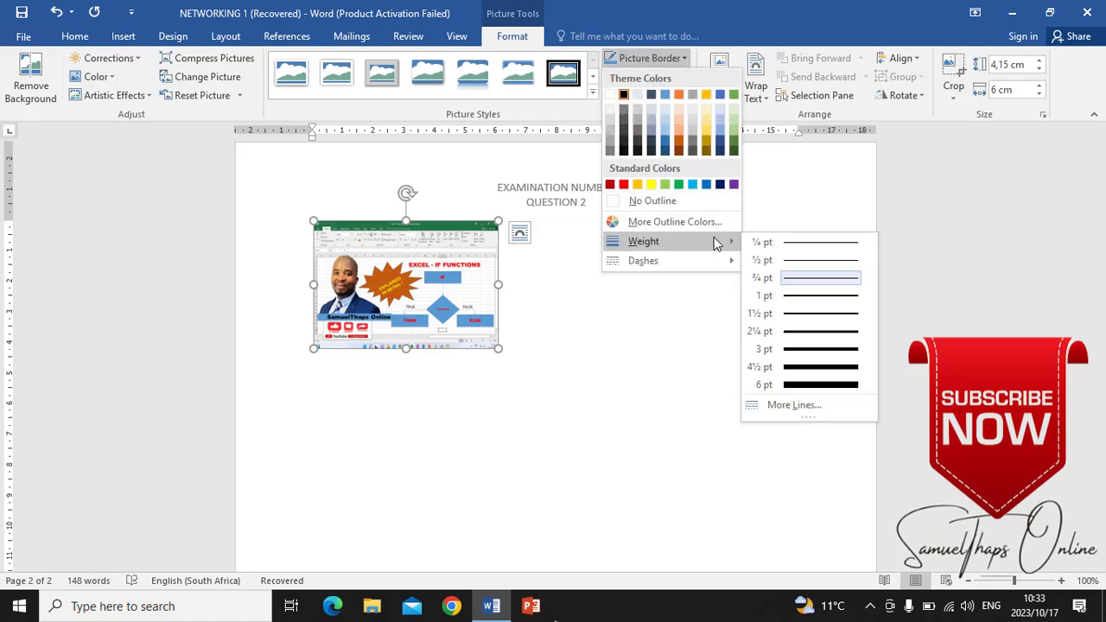
- Thicken the picture border to a 4½ pt weight
{"action": "left_click", "coordinate": [834, 371]}
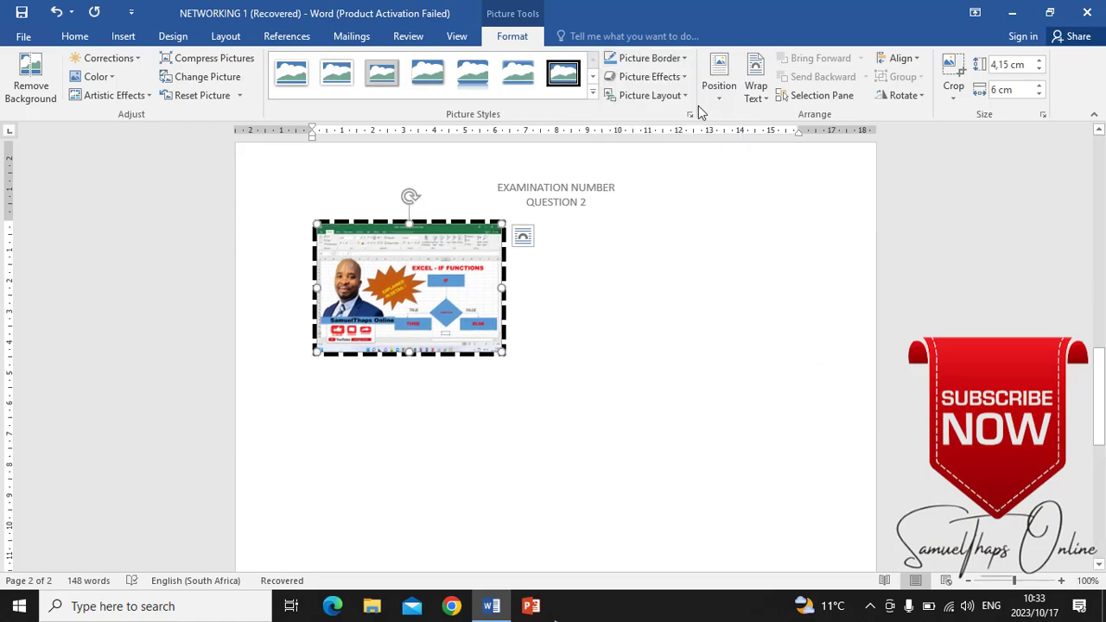
{"action": "left_click", "coordinate": [685, 58]}
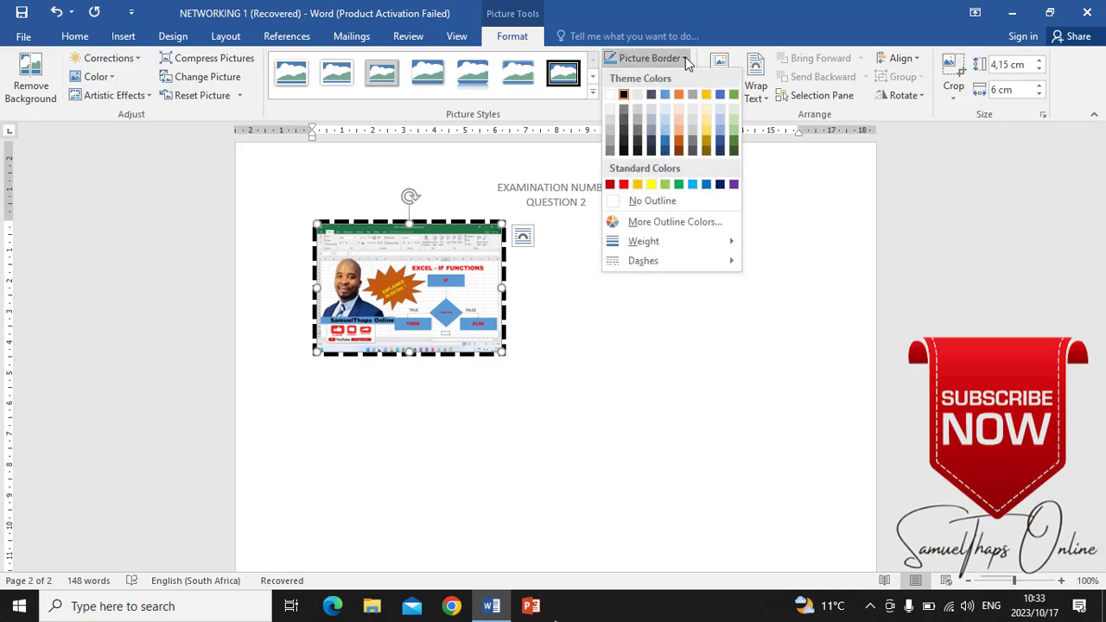
{"action": "mouse_move", "coordinate": [680, 266]}
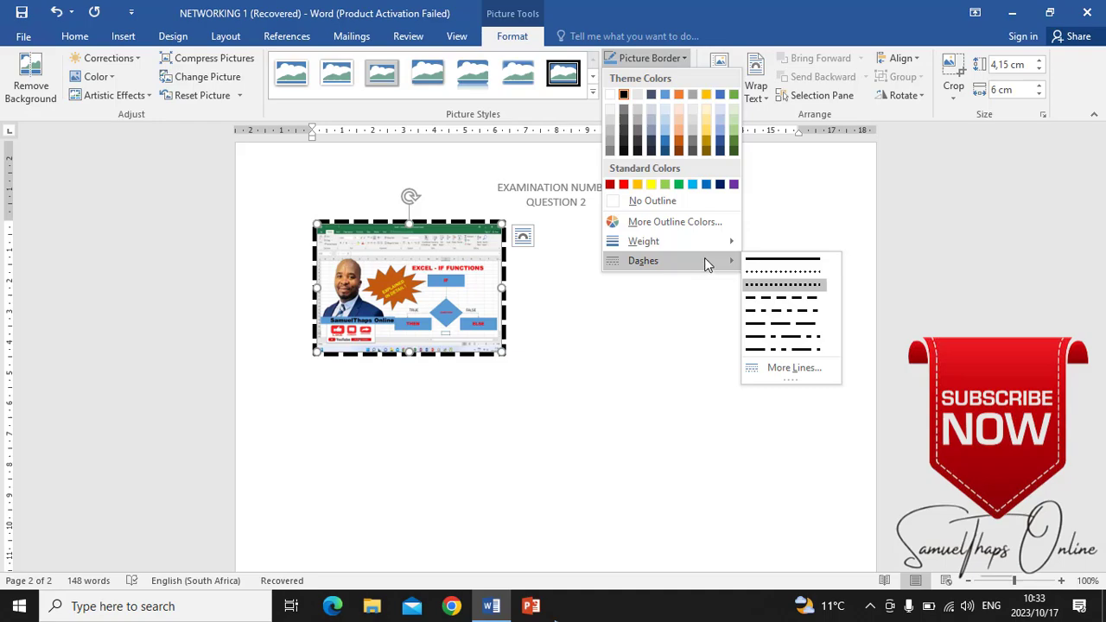
{"action": "left_click", "coordinate": [796, 369]}
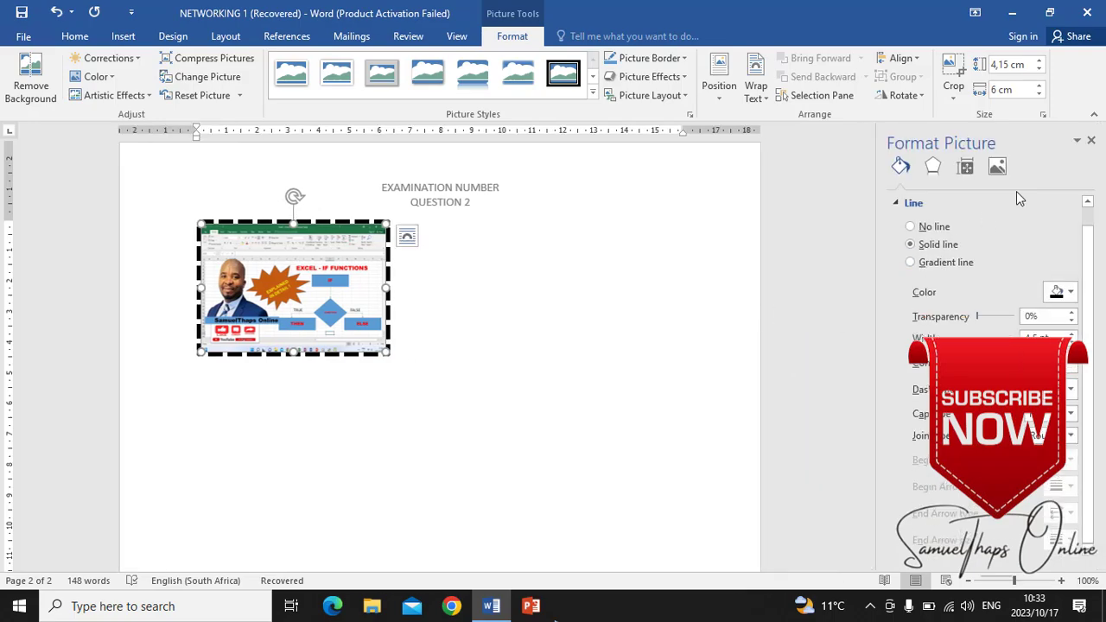
{"action": "left_click", "coordinate": [1092, 141]}
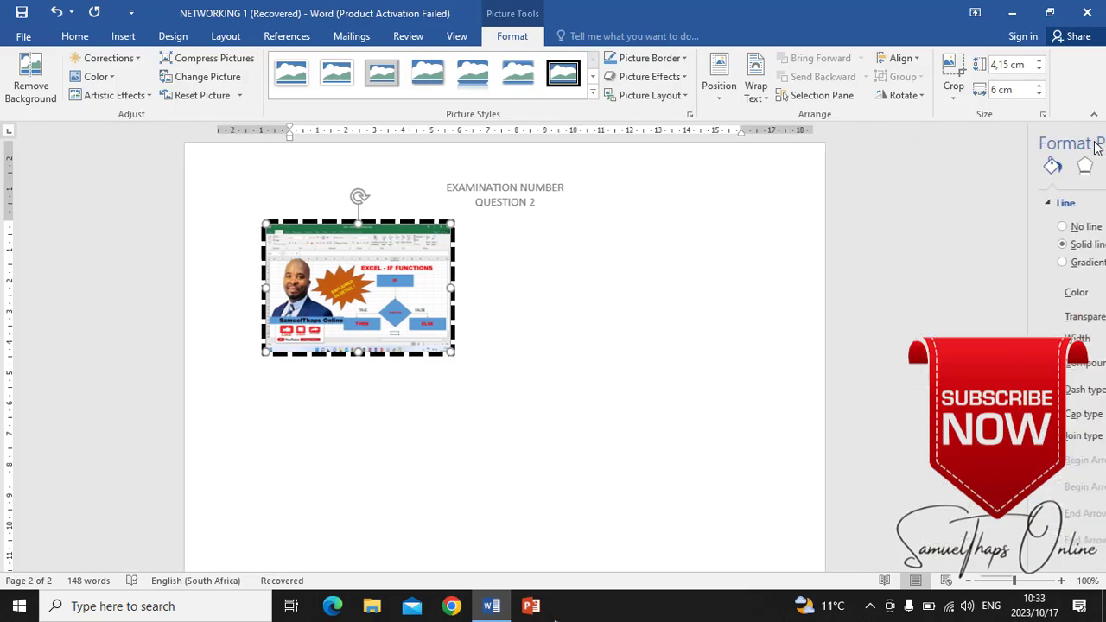
- Reapply the Square Dot dash style to the border and deselect the picture
{"action": "left_click", "coordinate": [682, 57]}
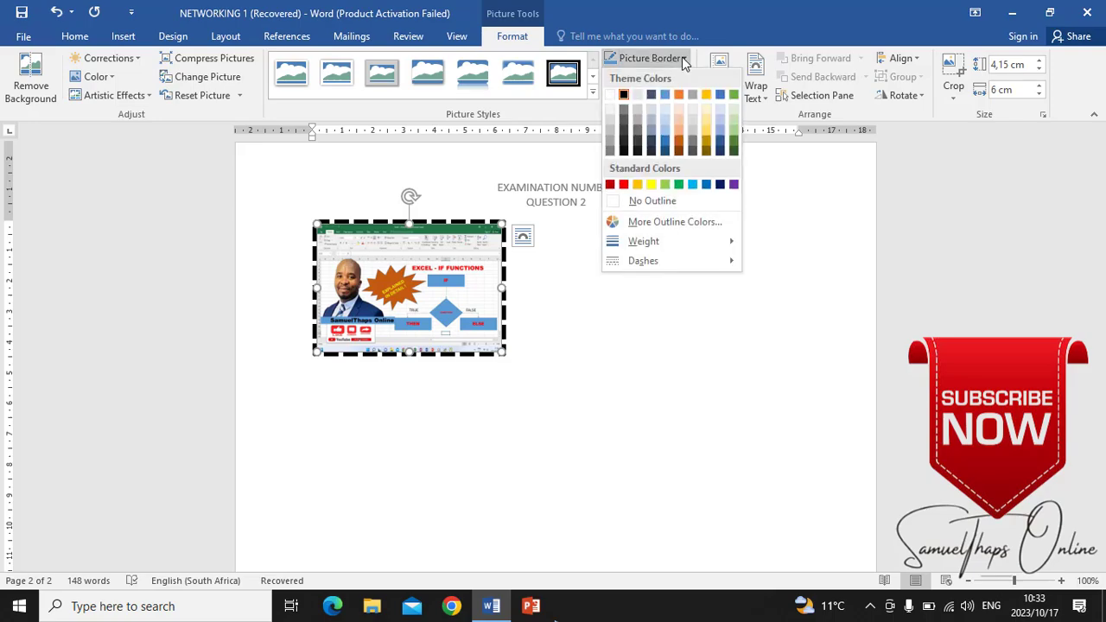
{"action": "mouse_move", "coordinate": [685, 257]}
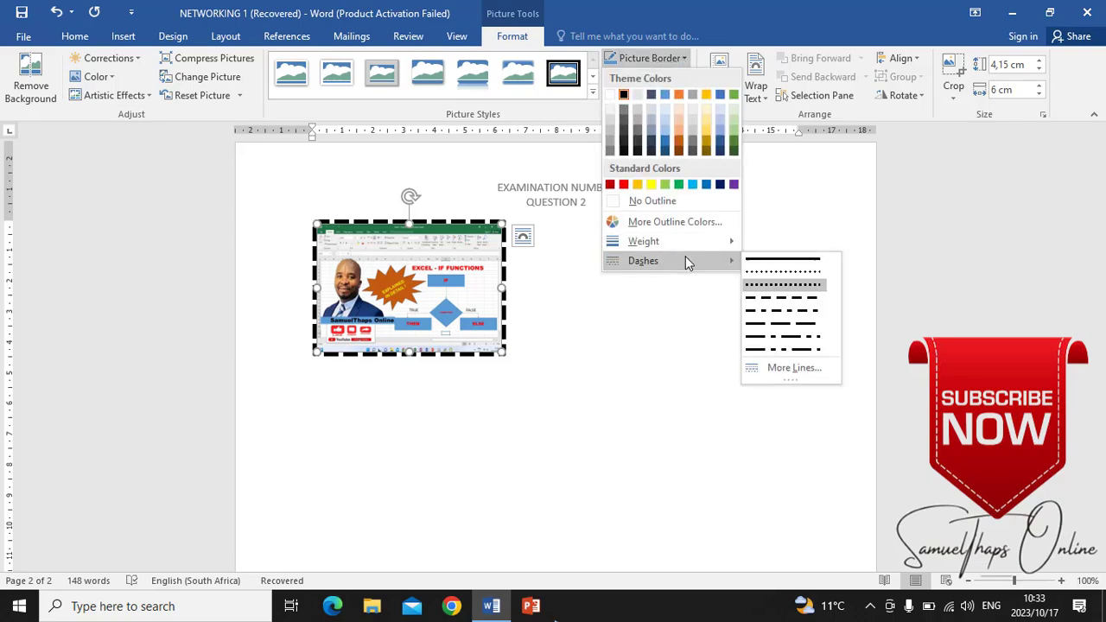
{"action": "left_click", "coordinate": [784, 276]}
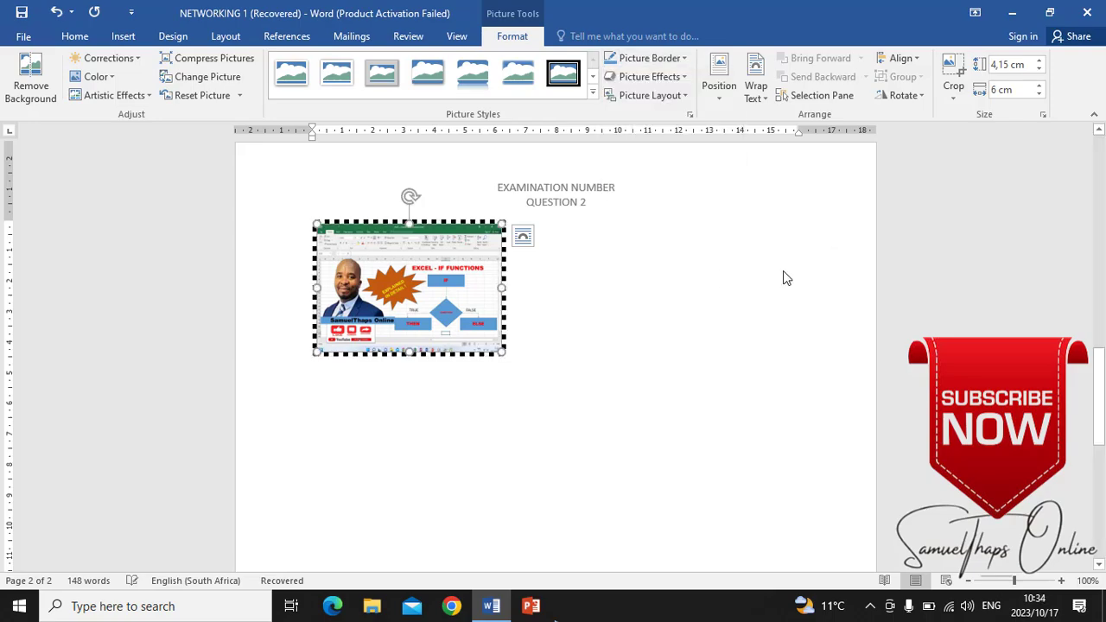
{"action": "left_click", "coordinate": [562, 406]}
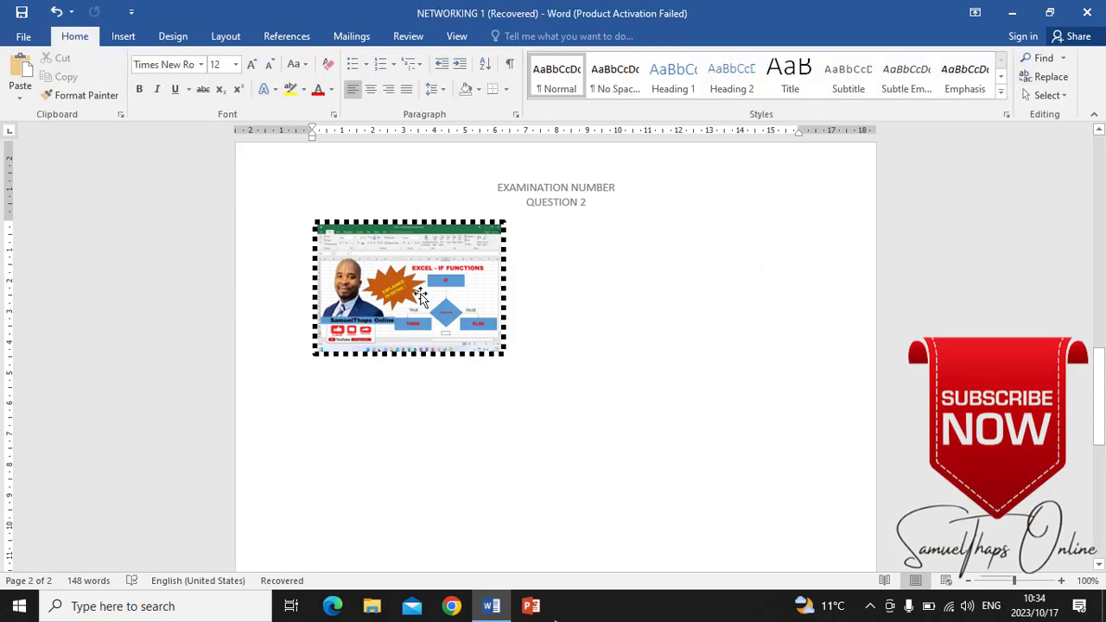